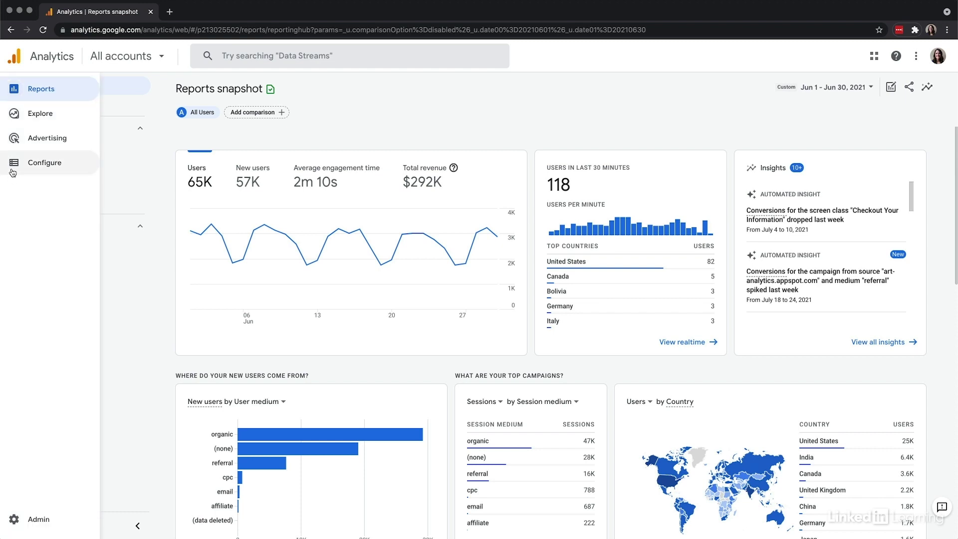
# - Switch from the Reports snapshot to the Explorations page
pyautogui.click(34, 125)
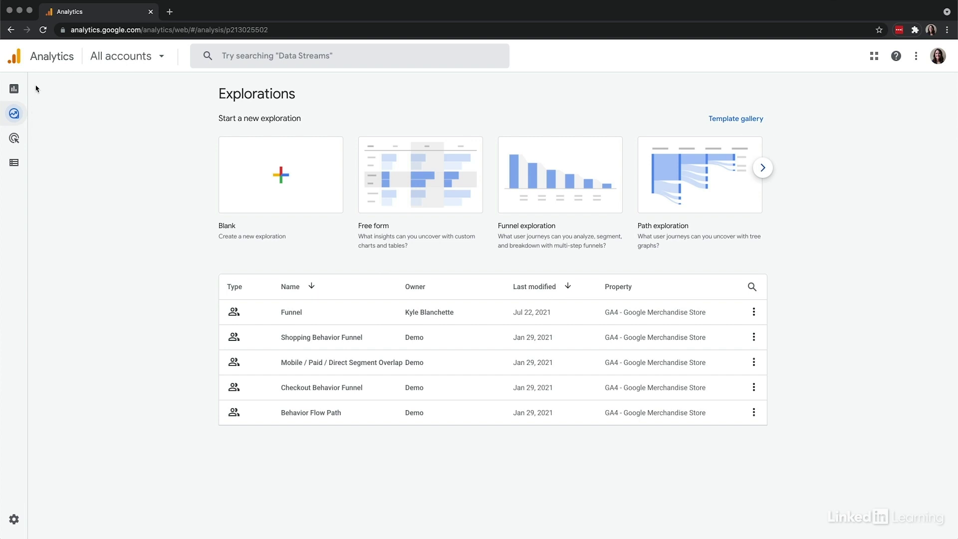
# - Create a new exploration from the Free form template
pyautogui.click(414, 187)
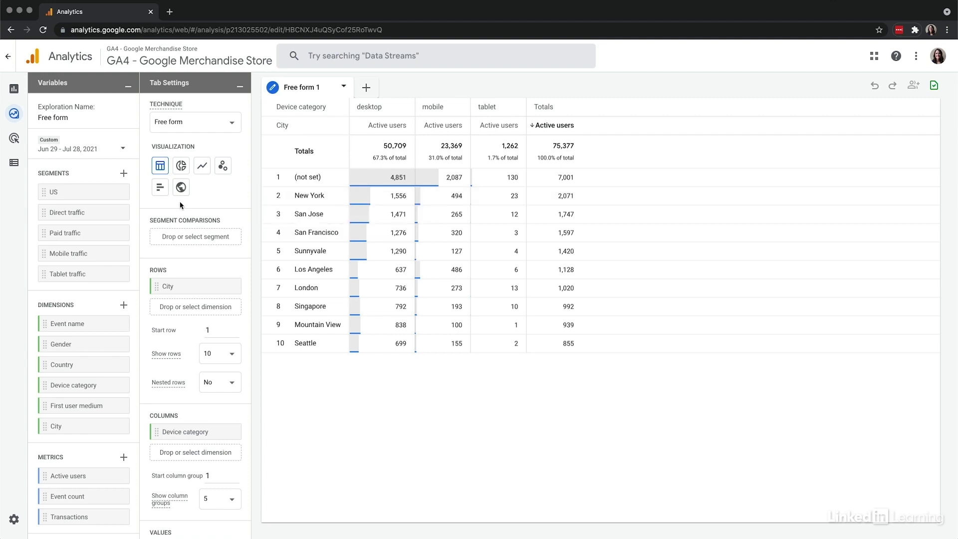
# - Begin a new user segment titled 'Engaged Users: >5 Pageviews'
pyautogui.click(124, 173)
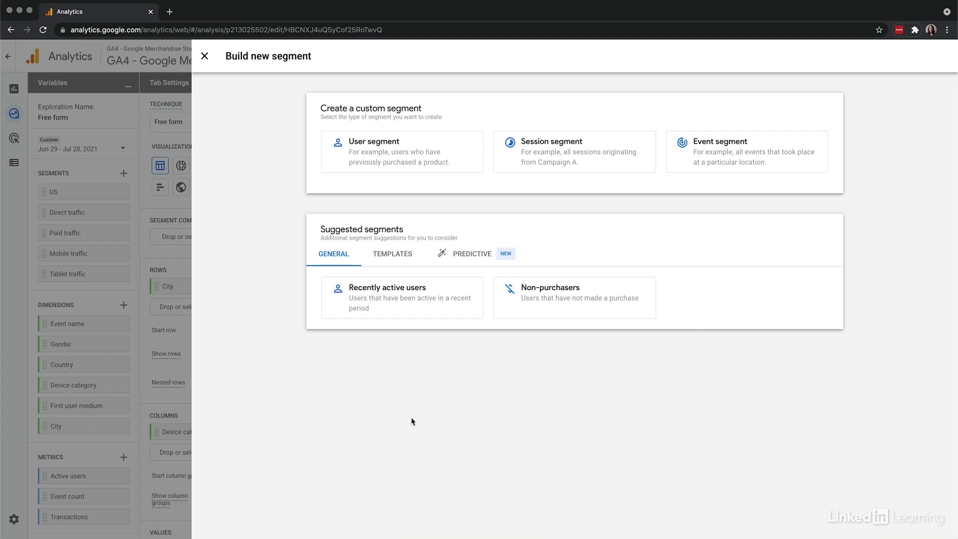
pyautogui.click(376, 162)
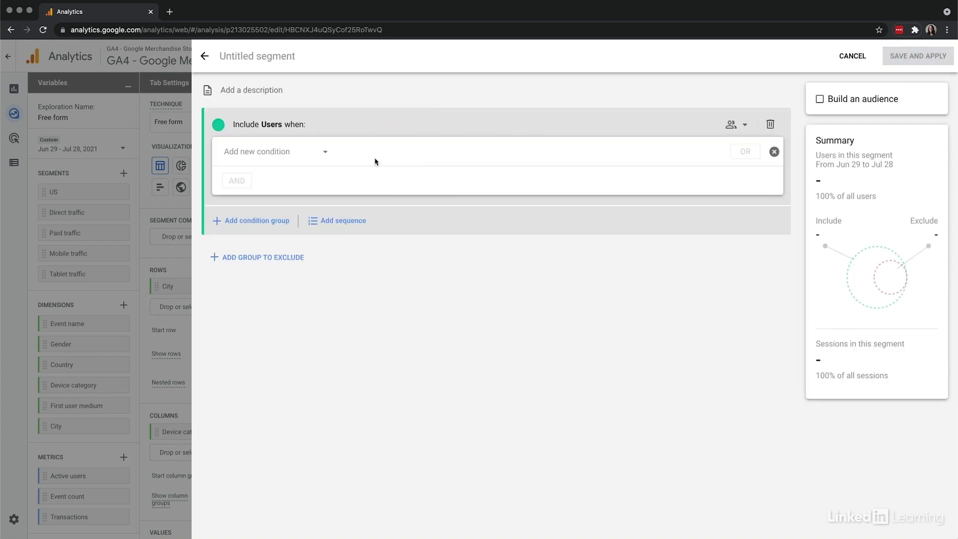
pyautogui.click(268, 61)
pyautogui.write('Engage')
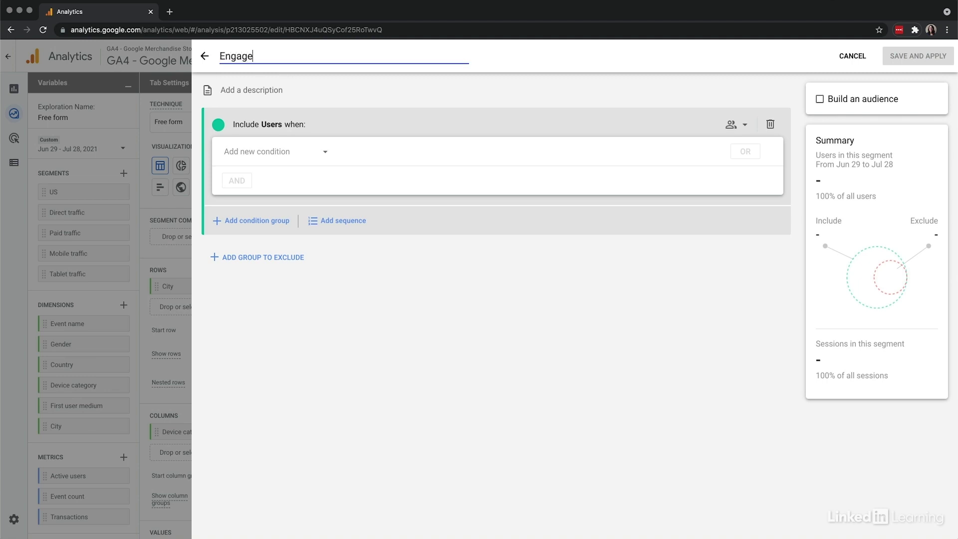
pyautogui.write('d Users: >5 Pageviews')
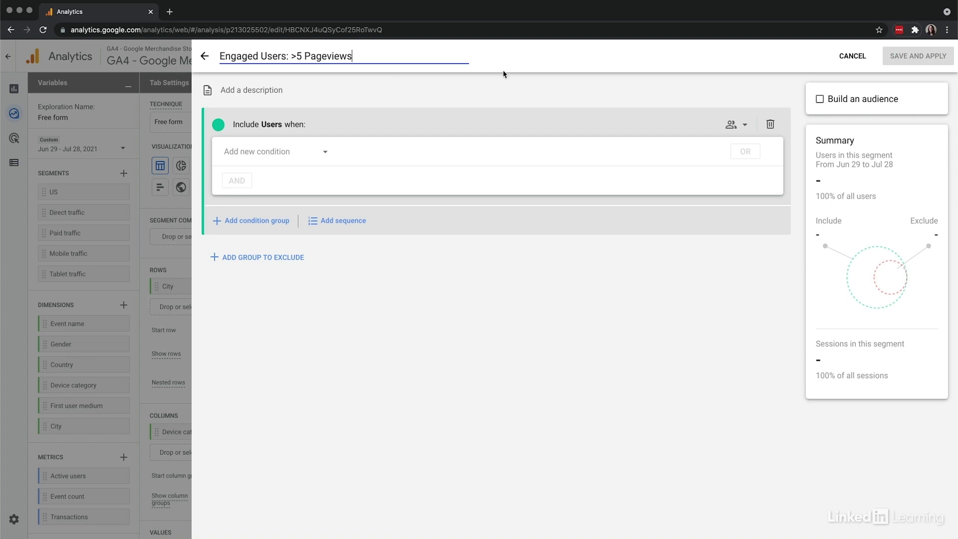
# - Add a segment condition on page_view with event_count greater than 5
pyautogui.click(279, 152)
pyautogui.write('page')
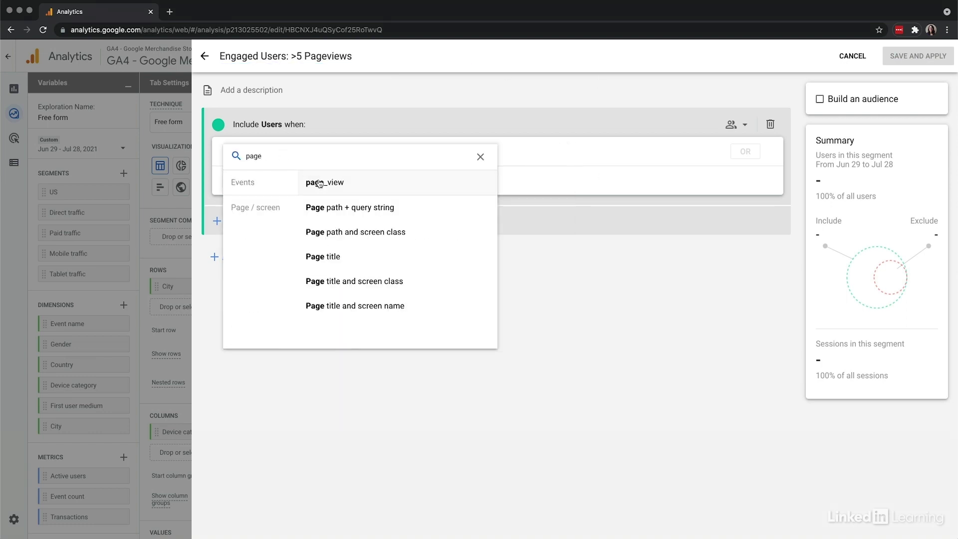
pyautogui.click(324, 184)
pyautogui.click(383, 157)
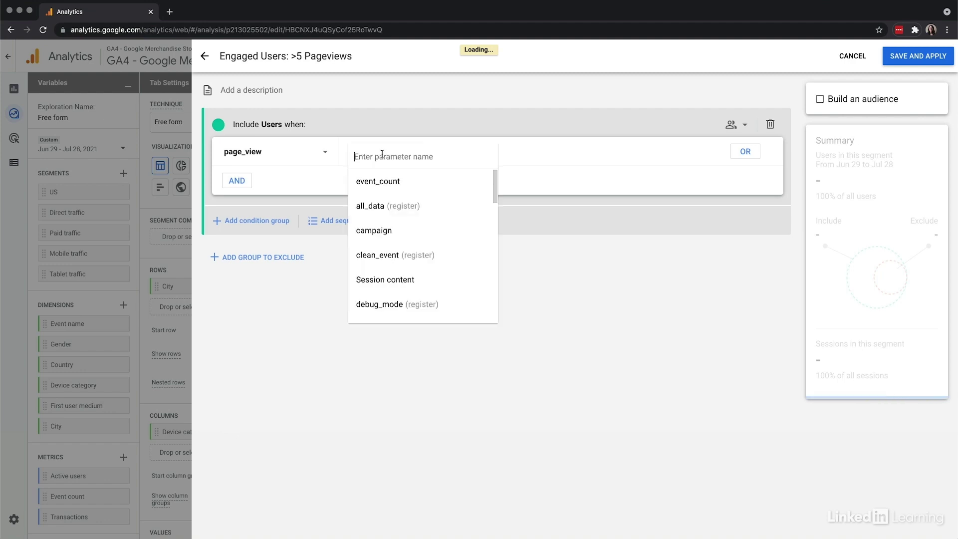
pyautogui.click(383, 182)
pyautogui.click(399, 233)
pyautogui.press('BackSpace')
pyautogui.write('5')
pyautogui.click(449, 278)
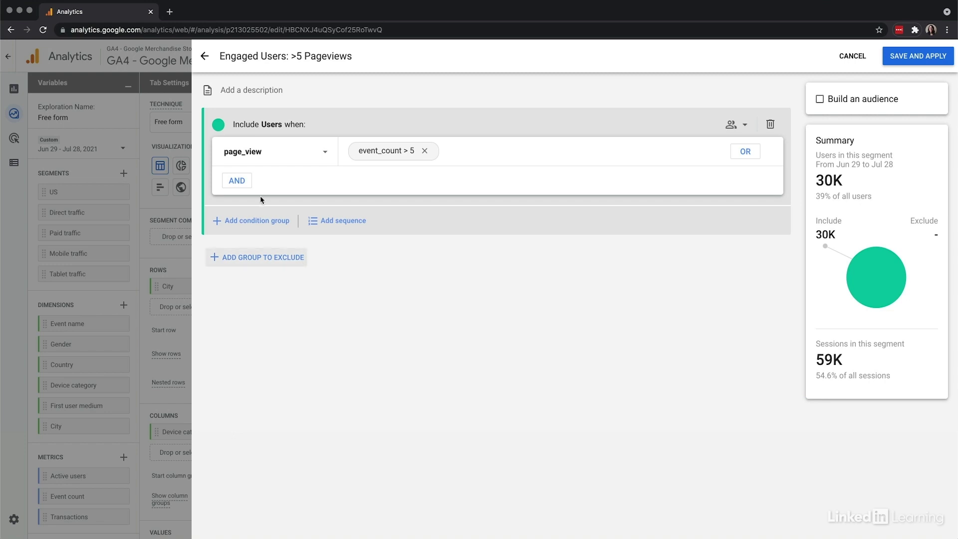
# - AND a scroll condition with percent_scrolled containing 90, and append 'and Scrolling' to the title
pyautogui.click(242, 182)
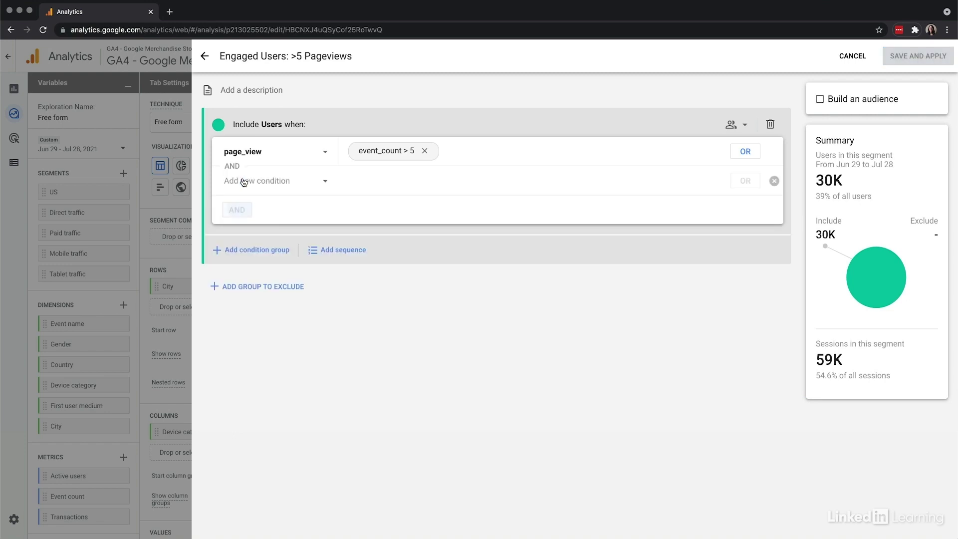
pyautogui.click(275, 181)
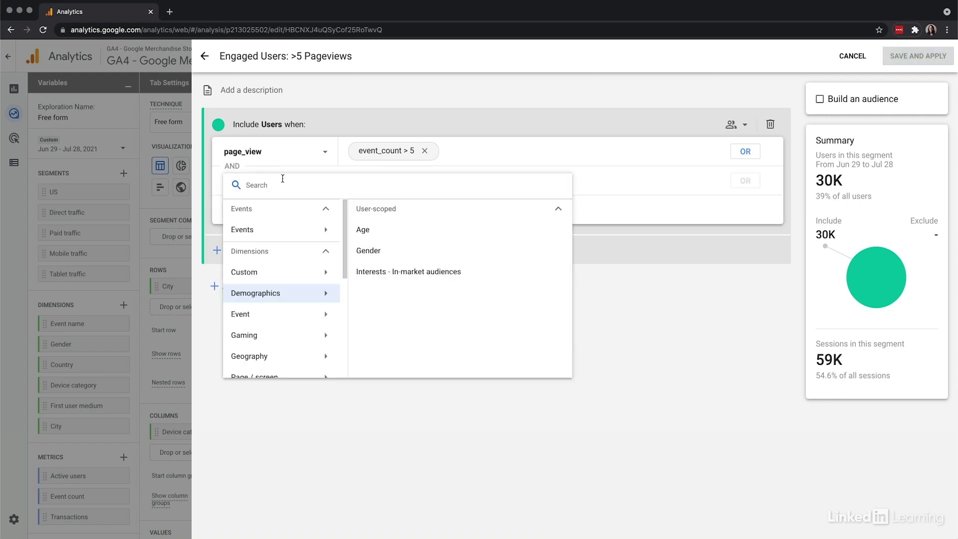
pyautogui.write('scroll')
pyautogui.click(319, 216)
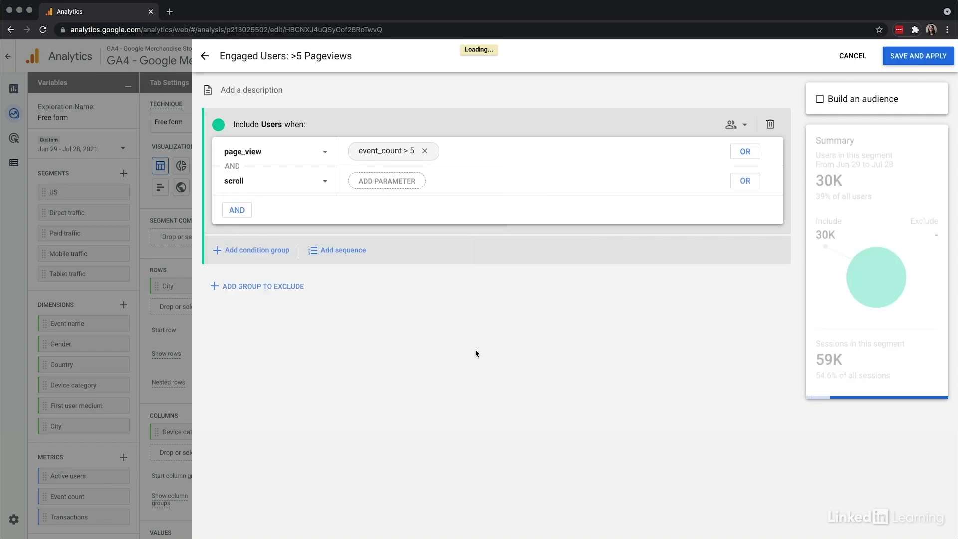
pyautogui.click(393, 182)
pyautogui.scroll(-5, 430, 309)
pyautogui.scroll(-1, 431, 310)
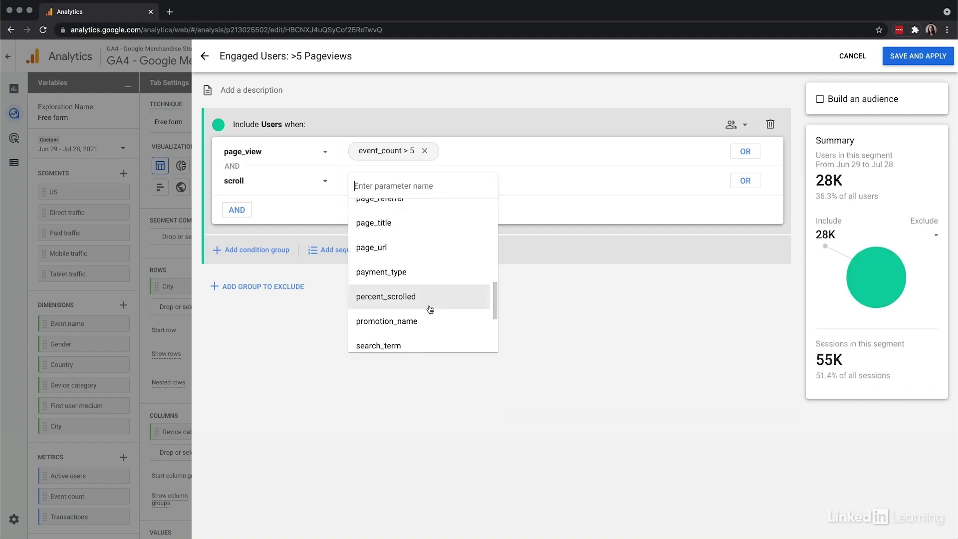
pyautogui.click(428, 306)
pyautogui.click(411, 258)
pyautogui.write('90')
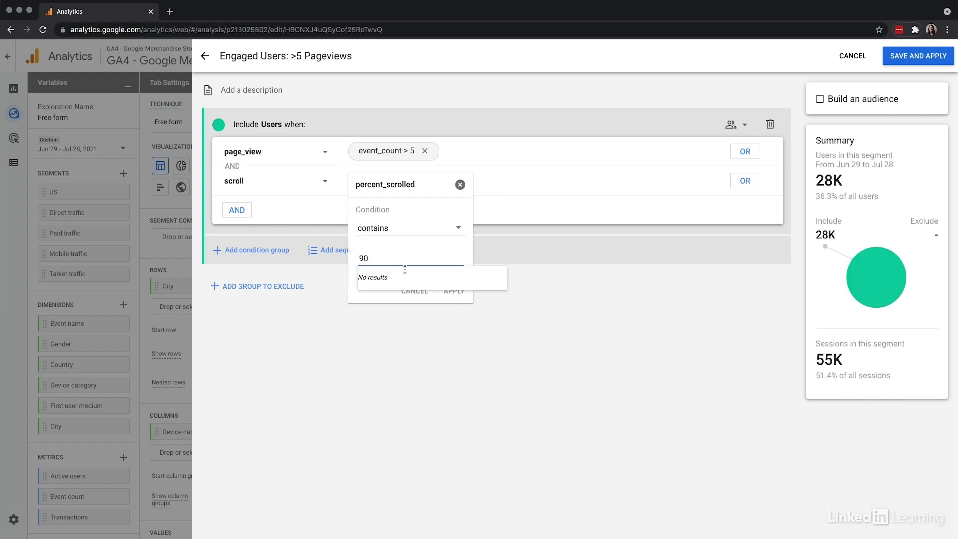
pyautogui.click(452, 291)
pyautogui.click(389, 56)
pyautogui.write('and Scrolling')
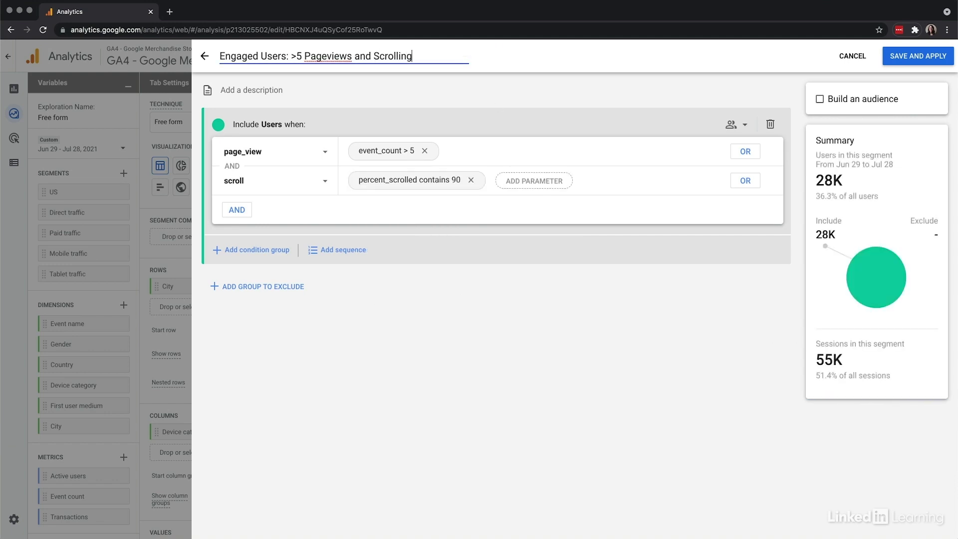
# - Save and apply the segment, clear Device category and City, then set City as columns
pyautogui.click(902, 65)
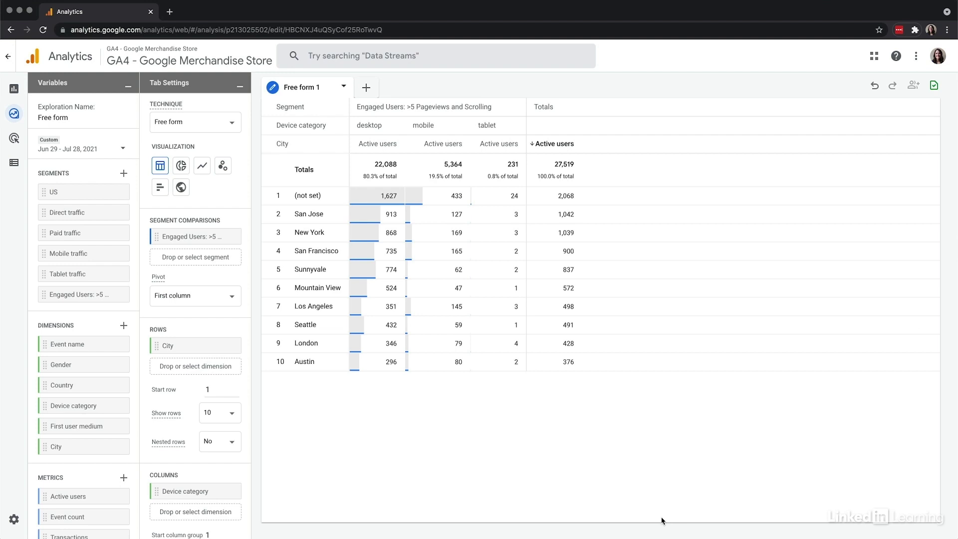
pyautogui.click(228, 492)
pyautogui.click(227, 346)
pyautogui.click(198, 476)
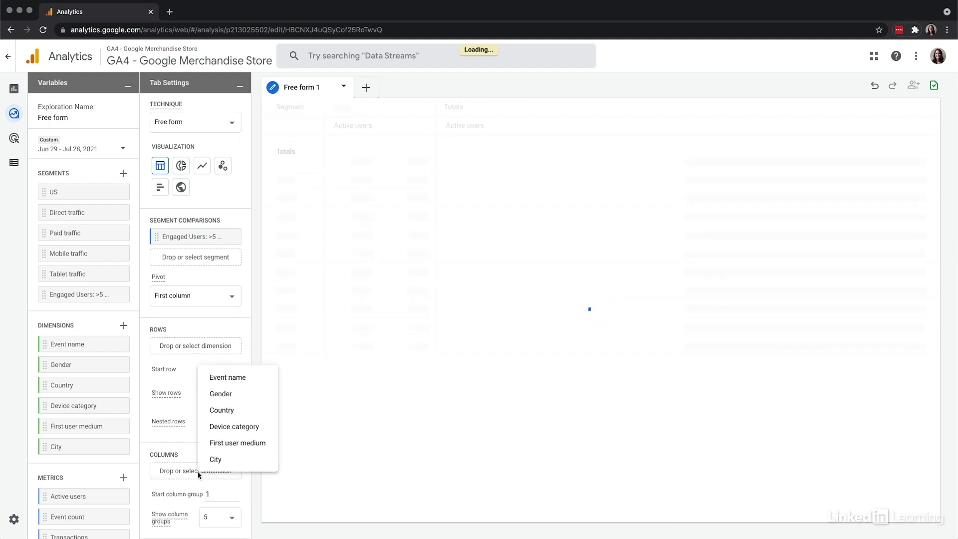
pyautogui.click(223, 463)
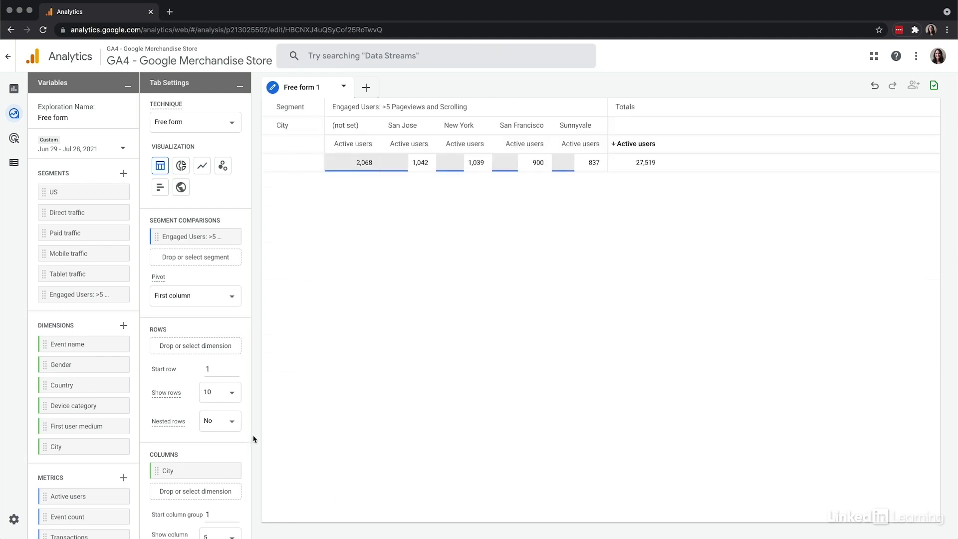
# - Import the Audience name dimension into the exploration
pyautogui.click(123, 325)
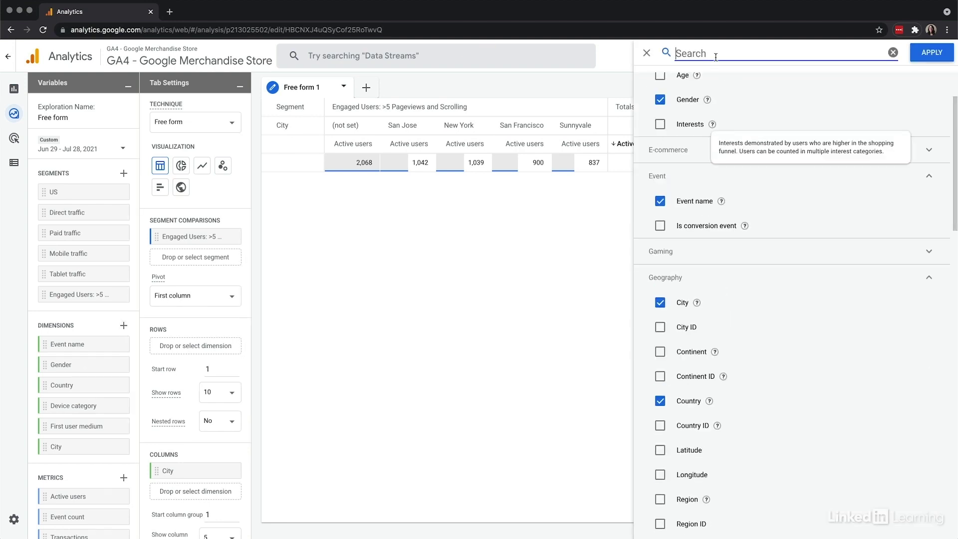
pyautogui.write('aud')
pyautogui.click(660, 84)
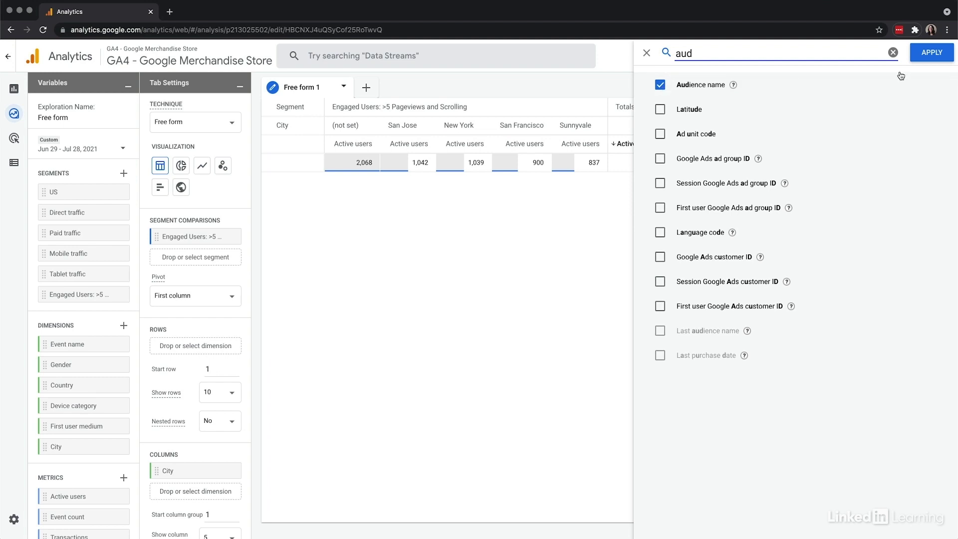
pyautogui.click(931, 53)
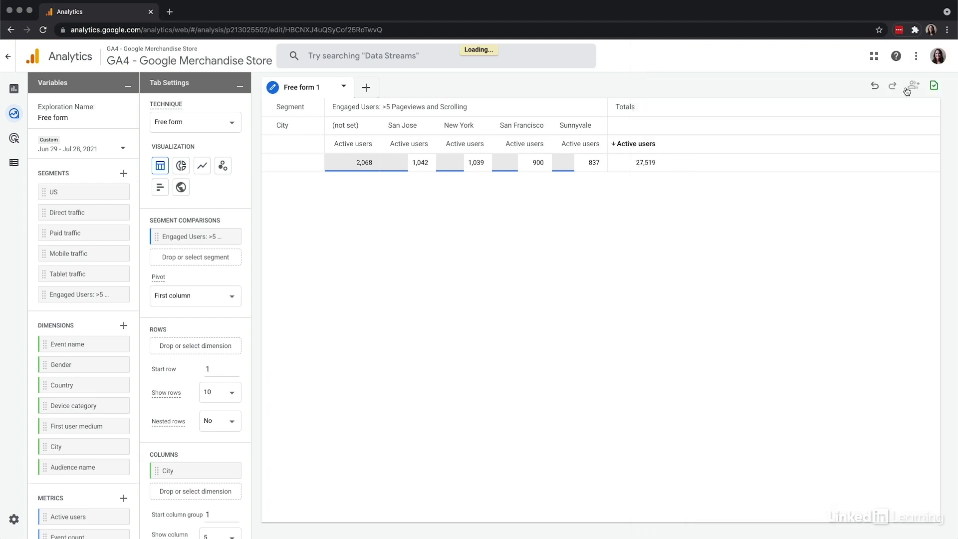
# - Use Audience name as the table rows against the city columns
pyautogui.click(167, 345)
pyautogui.click(189, 458)
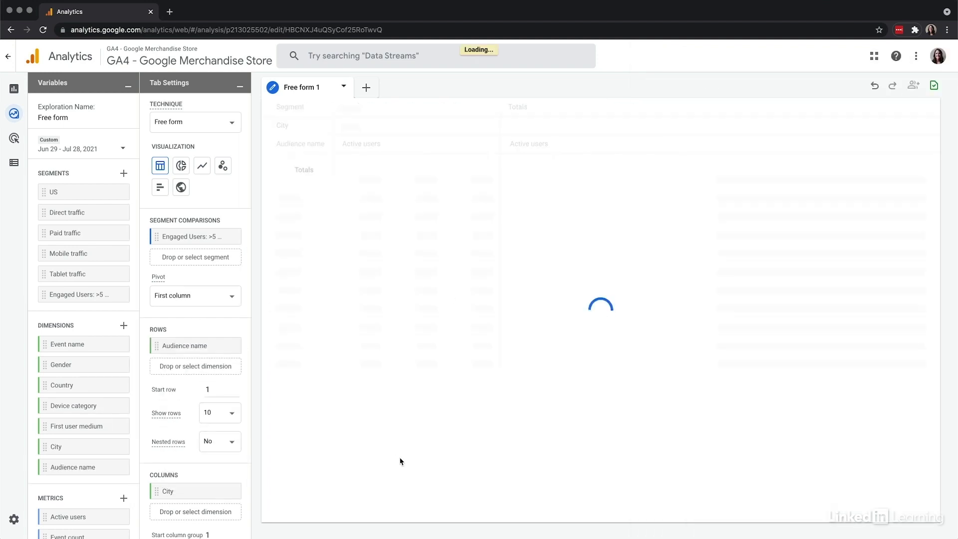
pyautogui.scroll(-2, 247, 474)
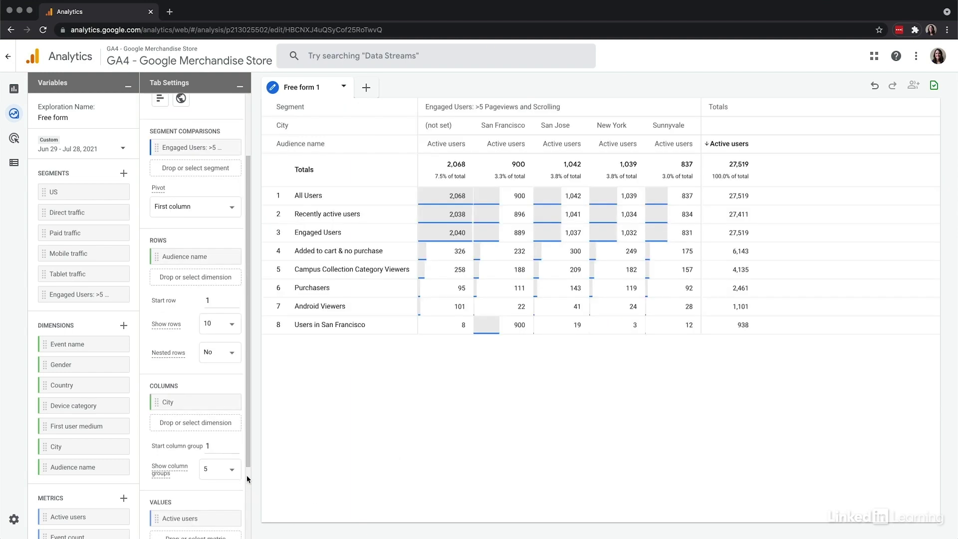
pyautogui.scroll(-3, 246, 475)
# - Filter City with matches regex 'San Francisco|Sunnyvale' to keep only those two columns
pyautogui.click(202, 518)
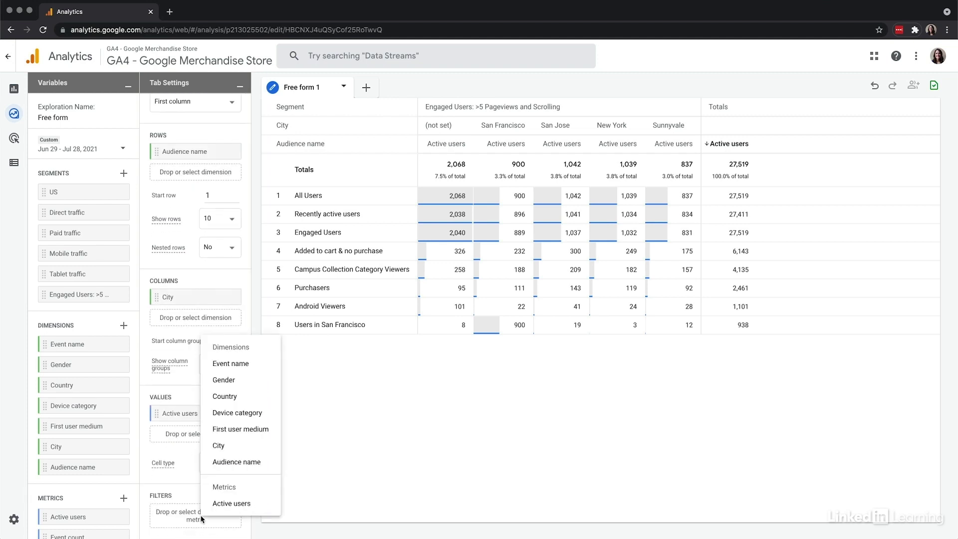
pyautogui.click(215, 445)
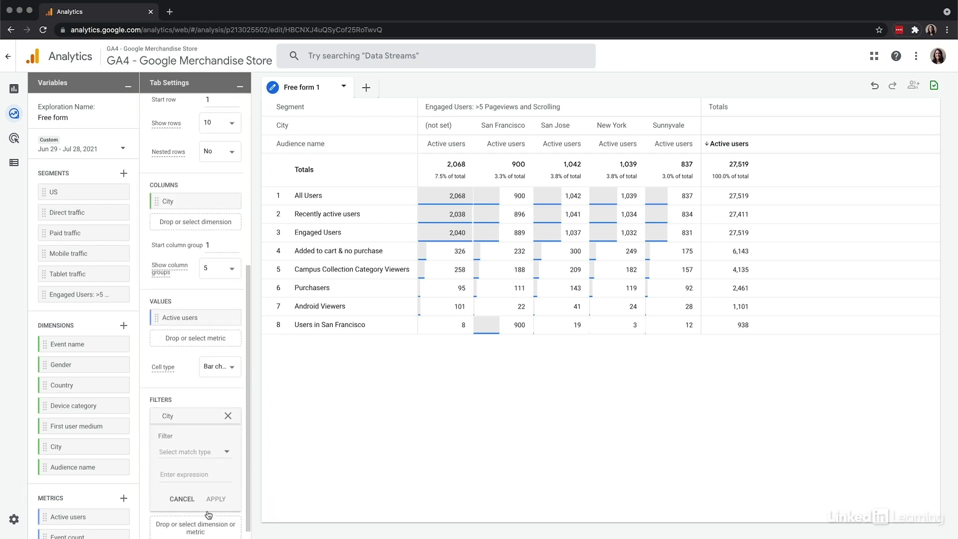
pyautogui.click(207, 446)
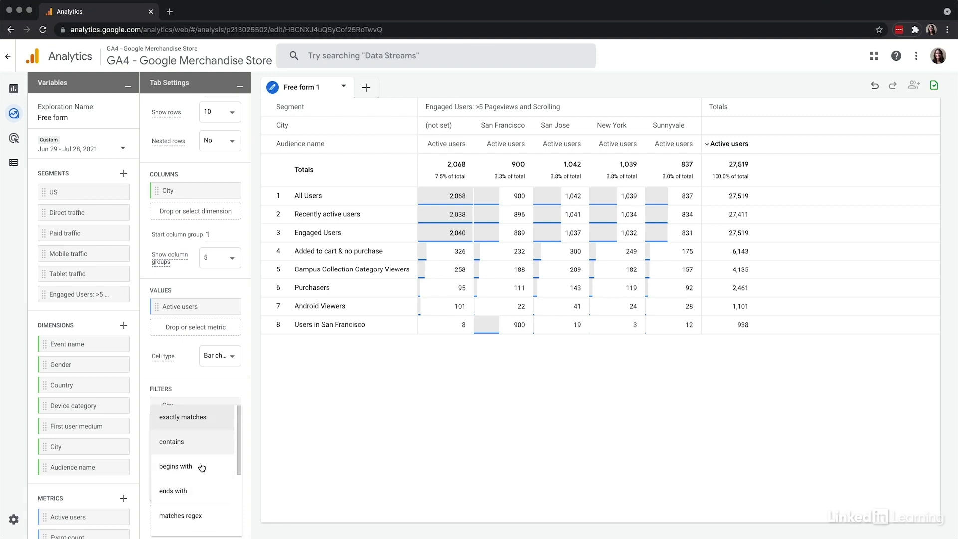
pyautogui.click(200, 519)
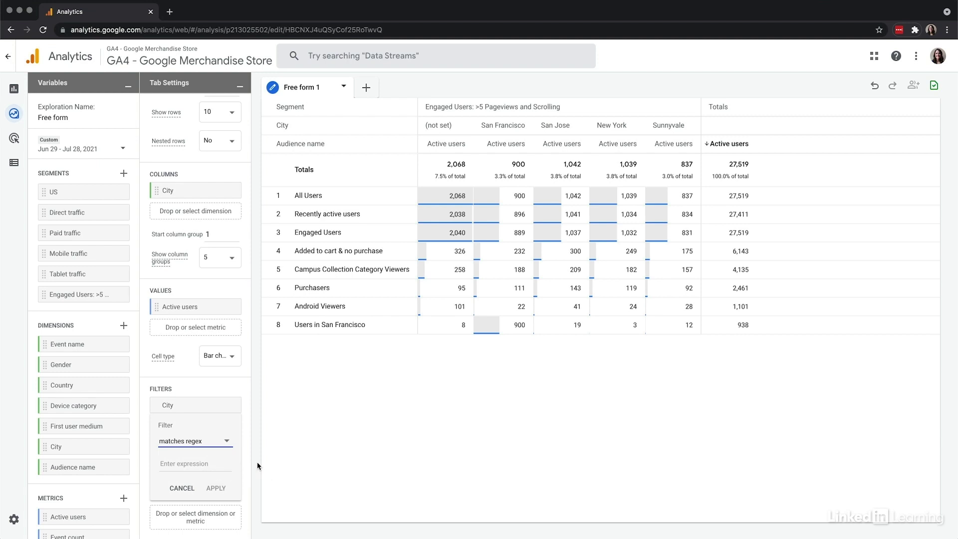
pyautogui.click(208, 467)
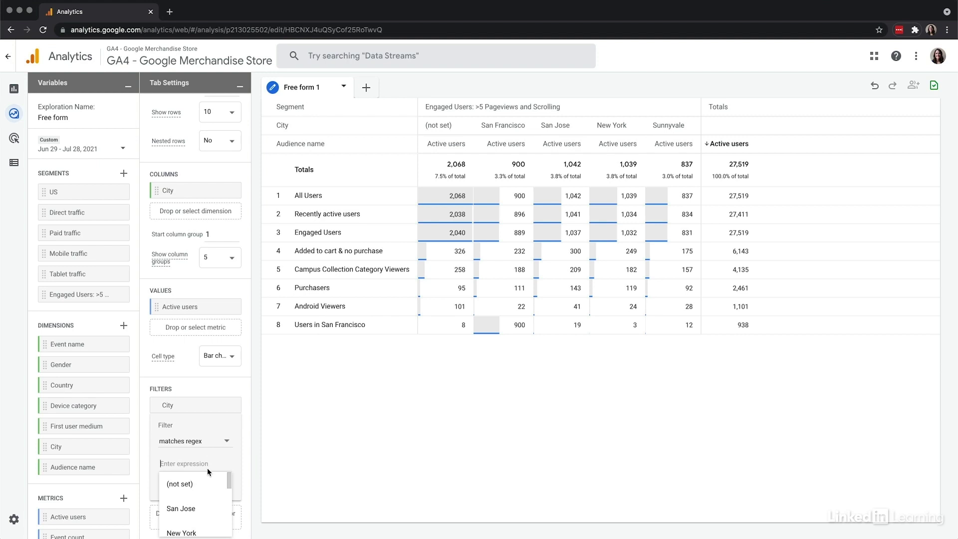
pyautogui.write('San Francisco|Sunnyva')
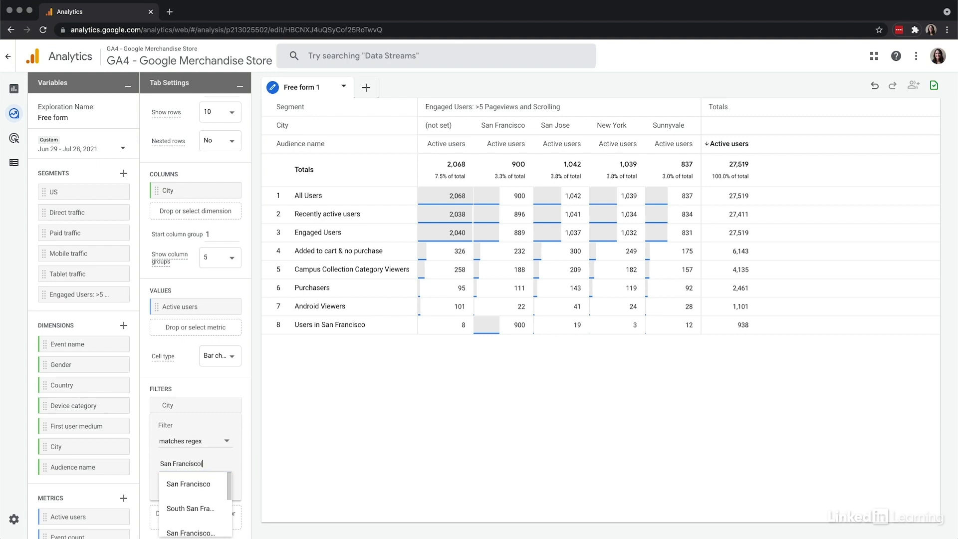
pyautogui.write('le')
pyautogui.click(216, 488)
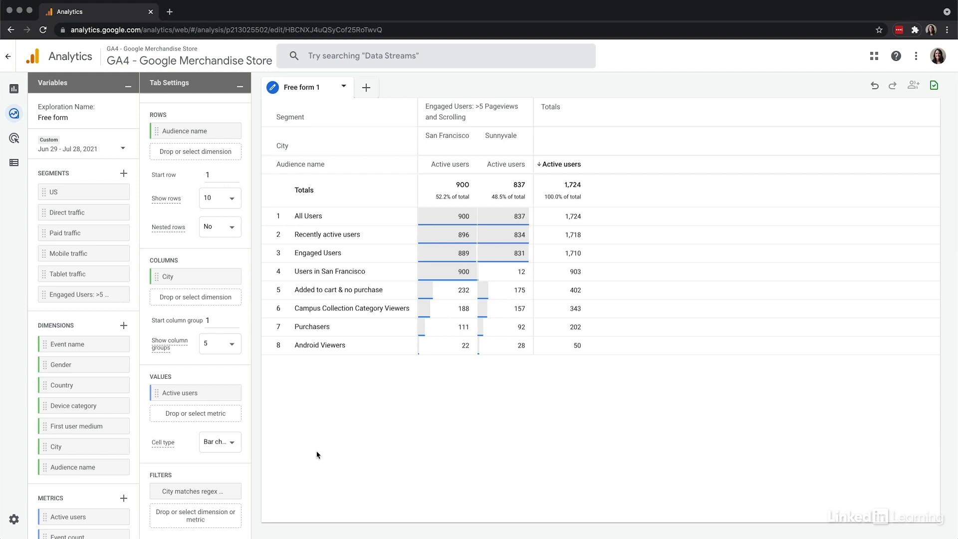
pyautogui.click(202, 297)
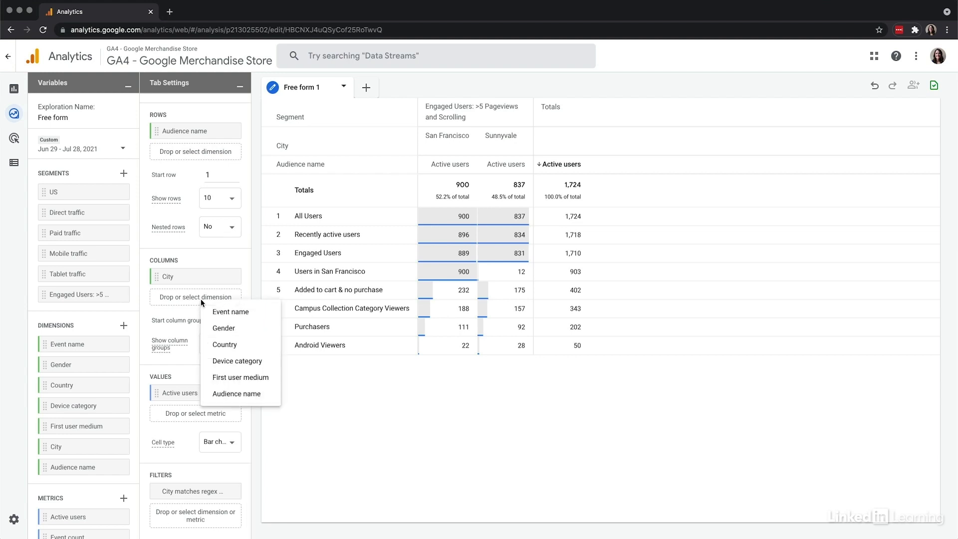
# - Break the city columns down by First user medium, then return to Explorations
pyautogui.click(229, 379)
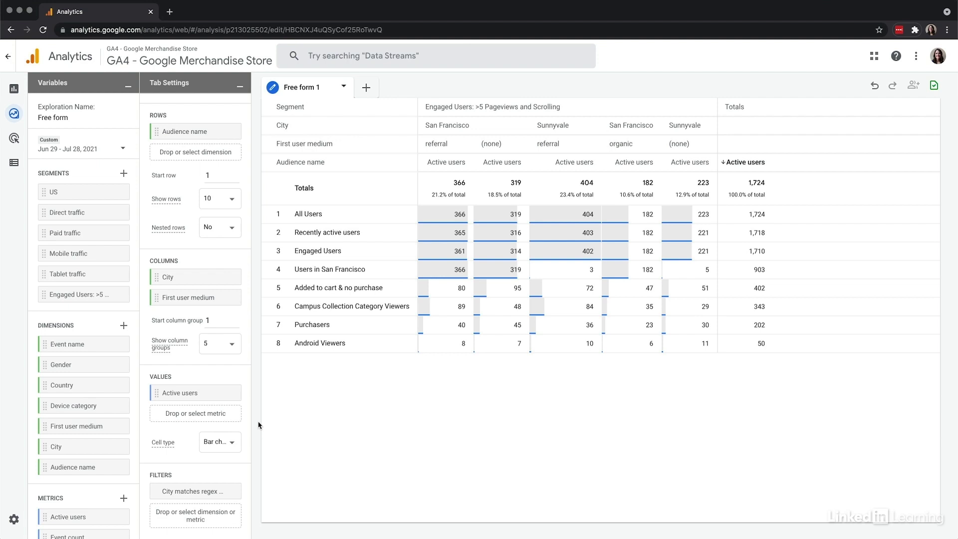
pyautogui.click(15, 117)
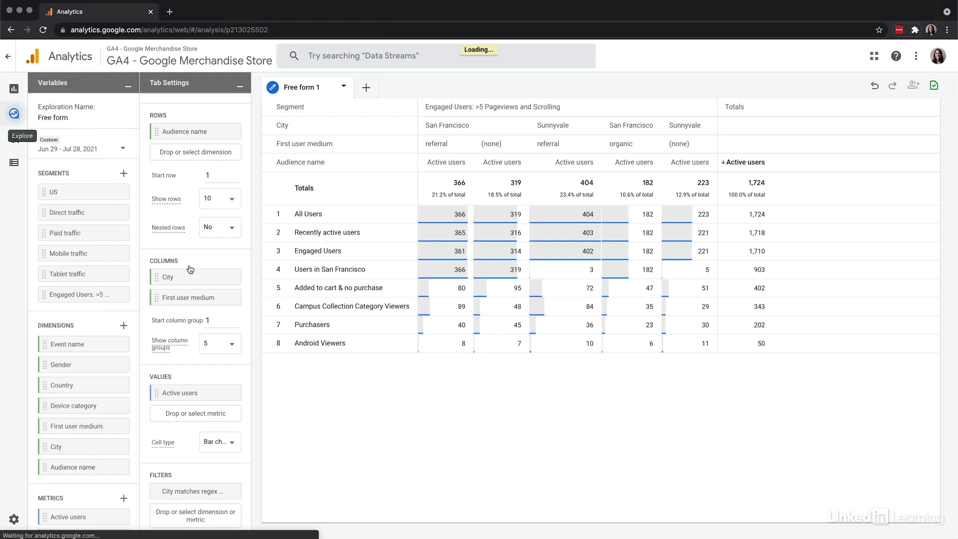